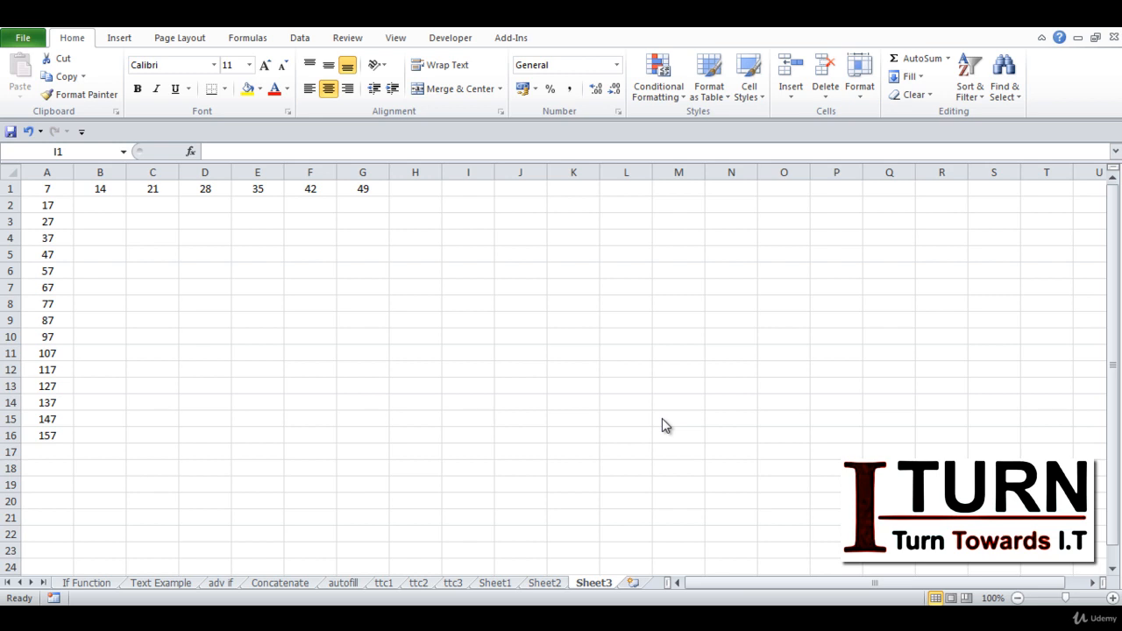
- Enter a formula in cell I1 that references cell A1 with a relative reference
{"action": "left_click", "coordinate": [47, 192]}
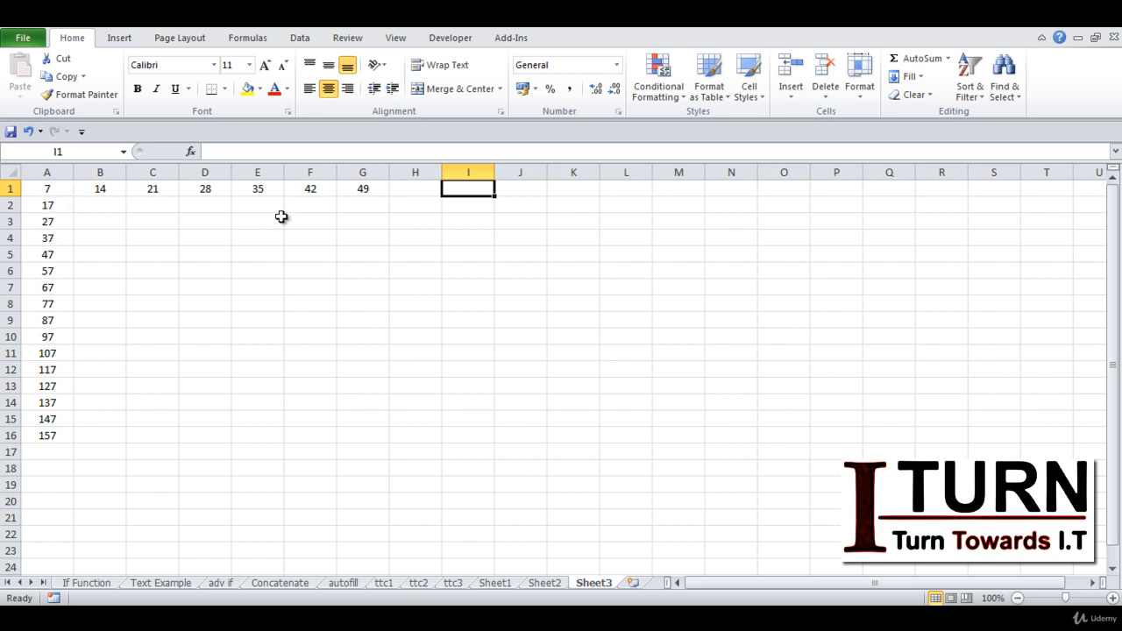
{"action": "left_click", "coordinate": [408, 237]}
{"action": "left_click", "coordinate": [468, 192]}
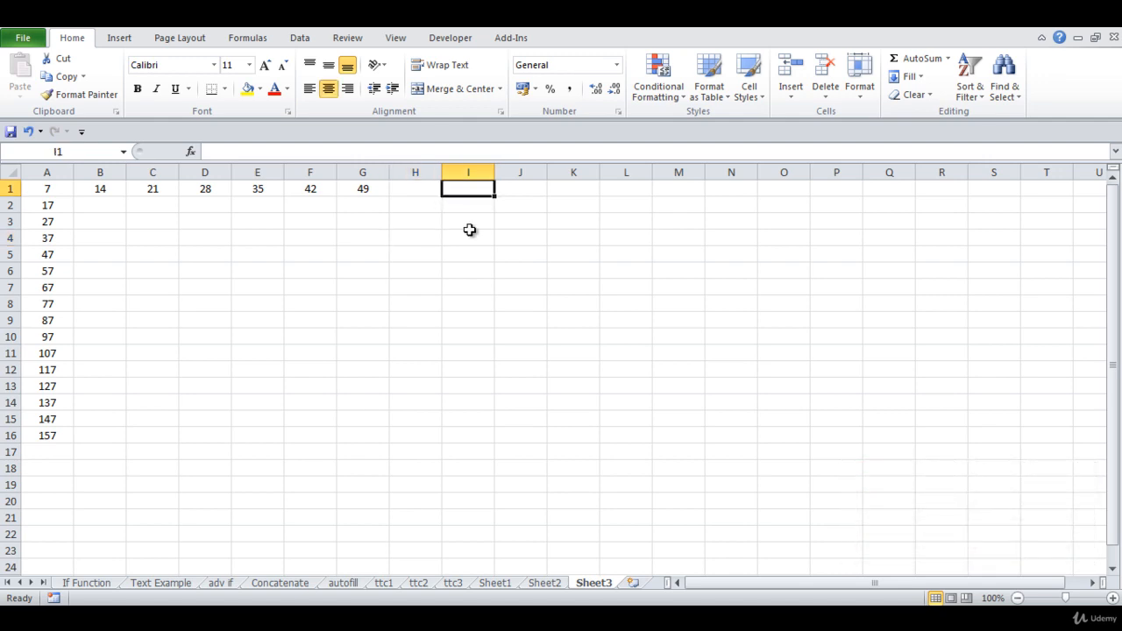
{"action": "type", "text": "="}
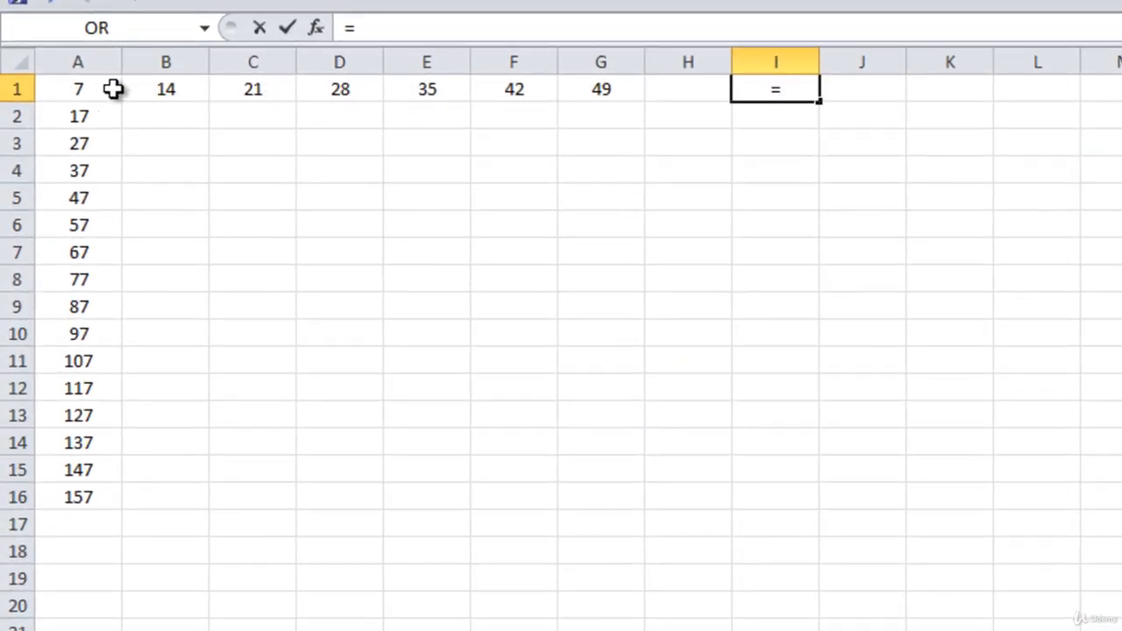
{"action": "left_click", "coordinate": [78, 89]}
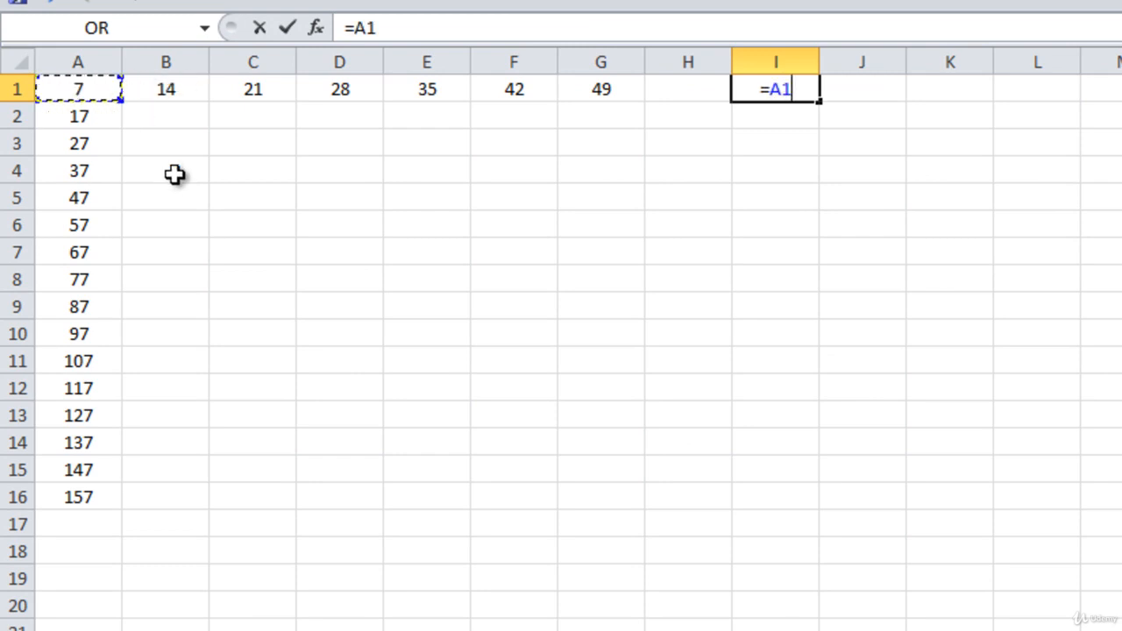
{"action": "key", "text": "Return"}
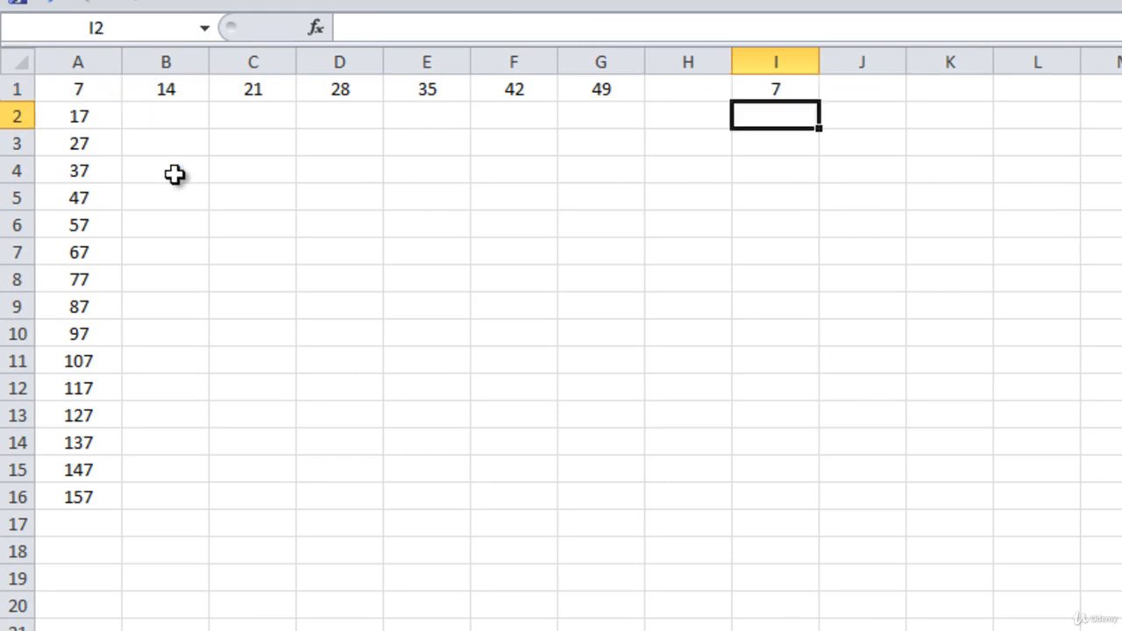
- Fill the relative formula in I1 down to I16 and inspect the formulas in the first four cells
{"action": "left_click", "coordinate": [758, 87]}
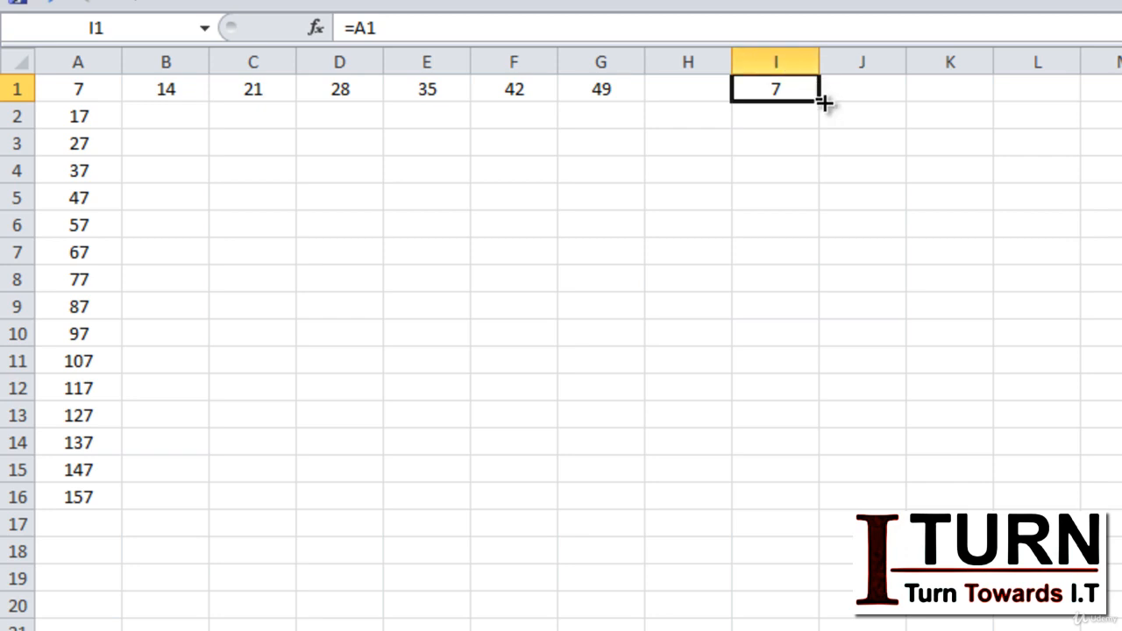
{"action": "left_click_drag", "start_coordinate": [819, 101], "coordinate": [798, 517]}
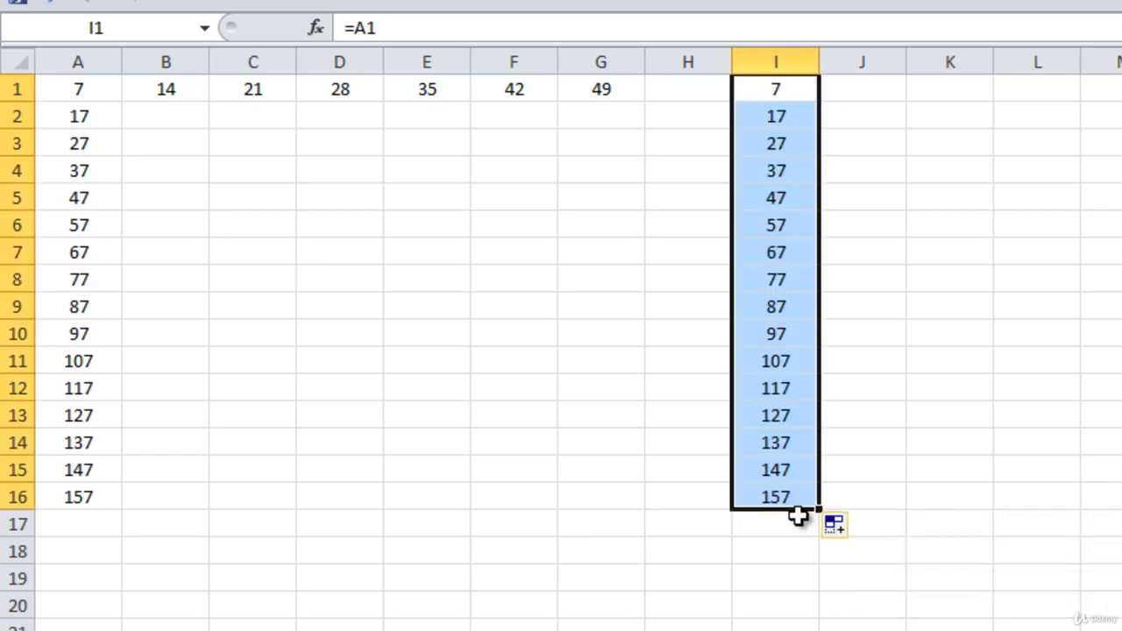
{"action": "left_click", "coordinate": [762, 119]}
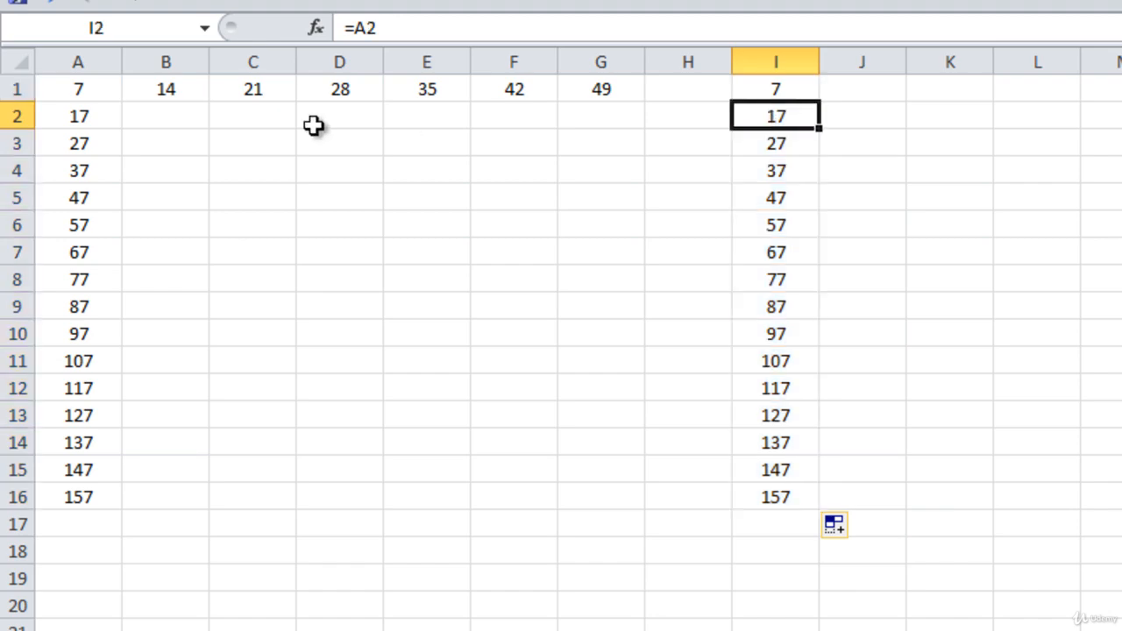
{"action": "left_click", "coordinate": [763, 88]}
{"action": "left_click", "coordinate": [764, 117]}
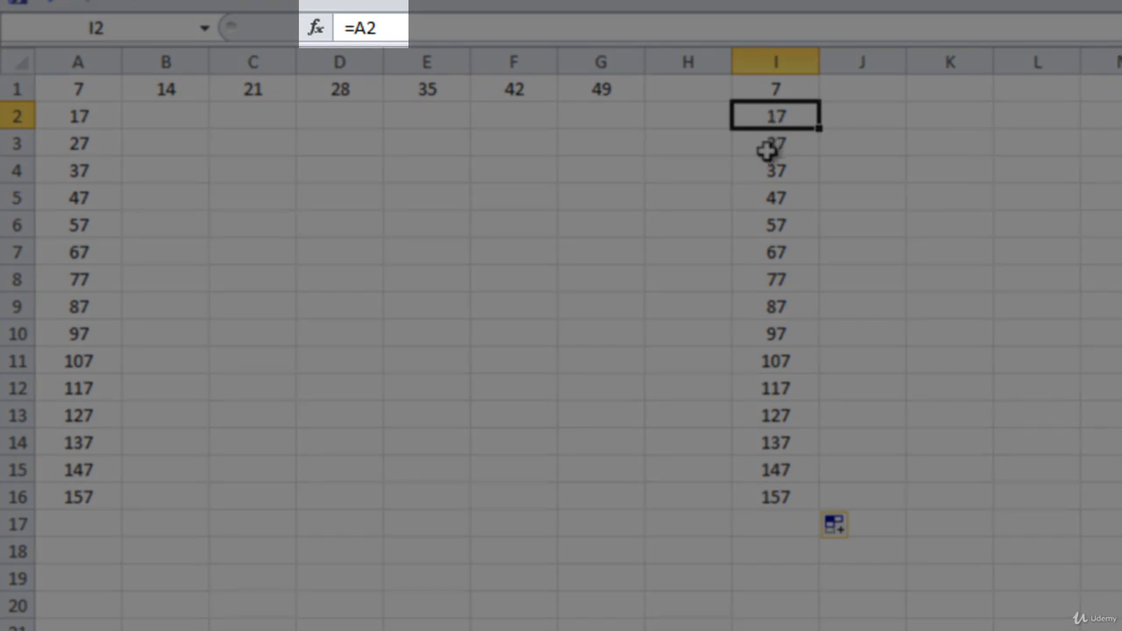
{"action": "left_click", "coordinate": [765, 146]}
{"action": "left_click", "coordinate": [766, 174]}
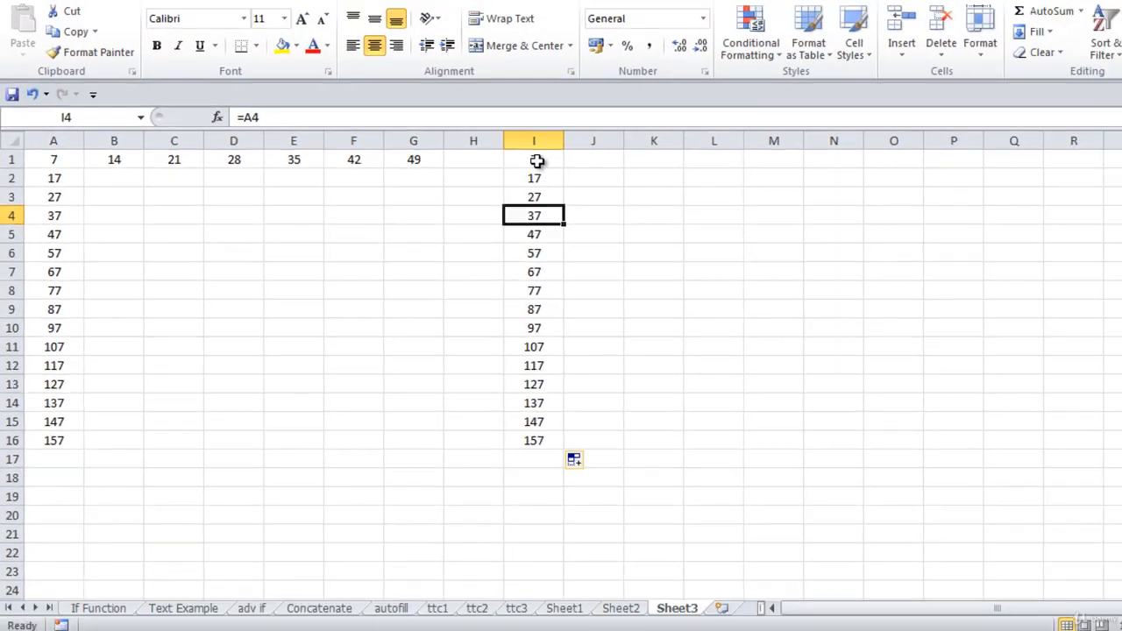
- Fill the relative formula in I1 across to O1 and inspect the formulas in cells I1 through L1
{"action": "left_click", "coordinate": [782, 87]}
{"action": "left_click_drag", "start_coordinate": [548, 172], "coordinate": [901, 167]}
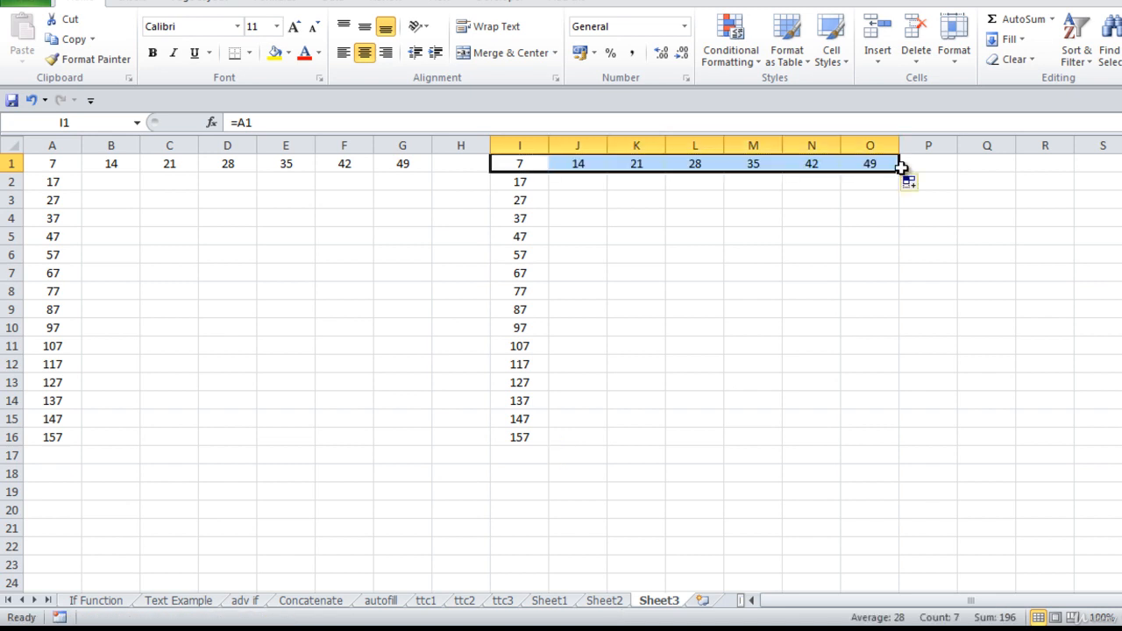
{"action": "left_click", "coordinate": [552, 158]}
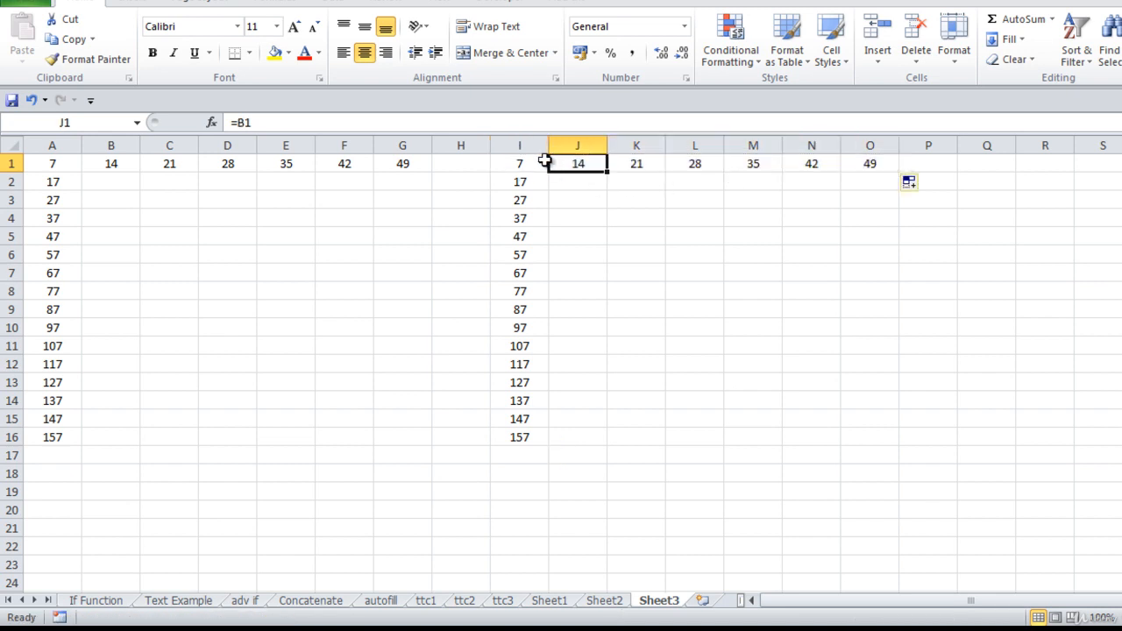
{"action": "left_click", "coordinate": [545, 161]}
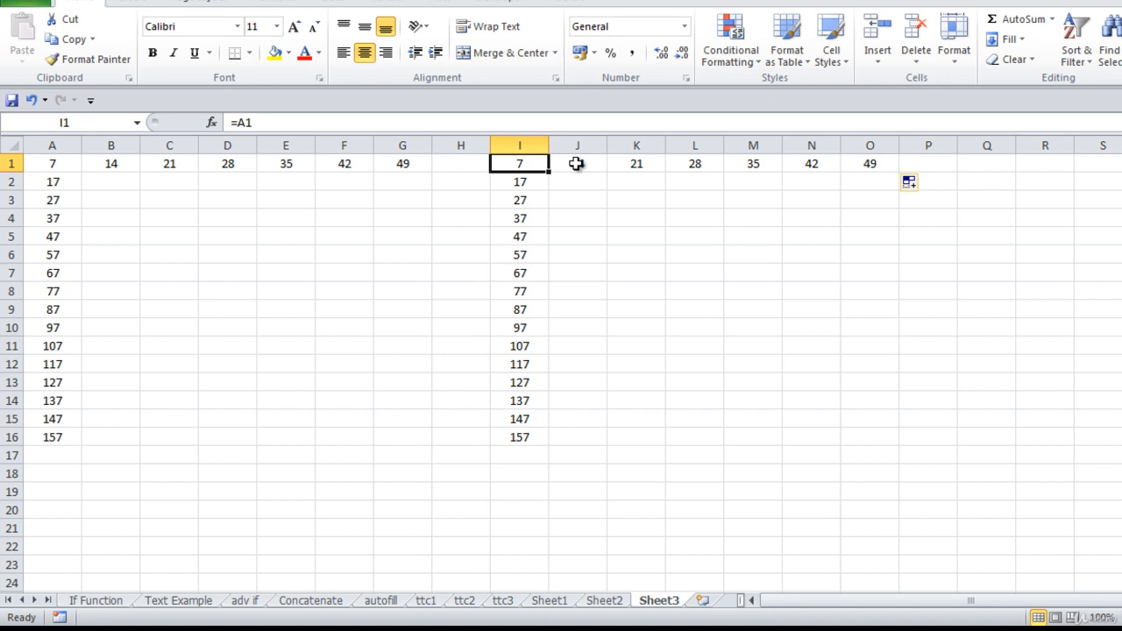
{"action": "left_click", "coordinate": [577, 163]}
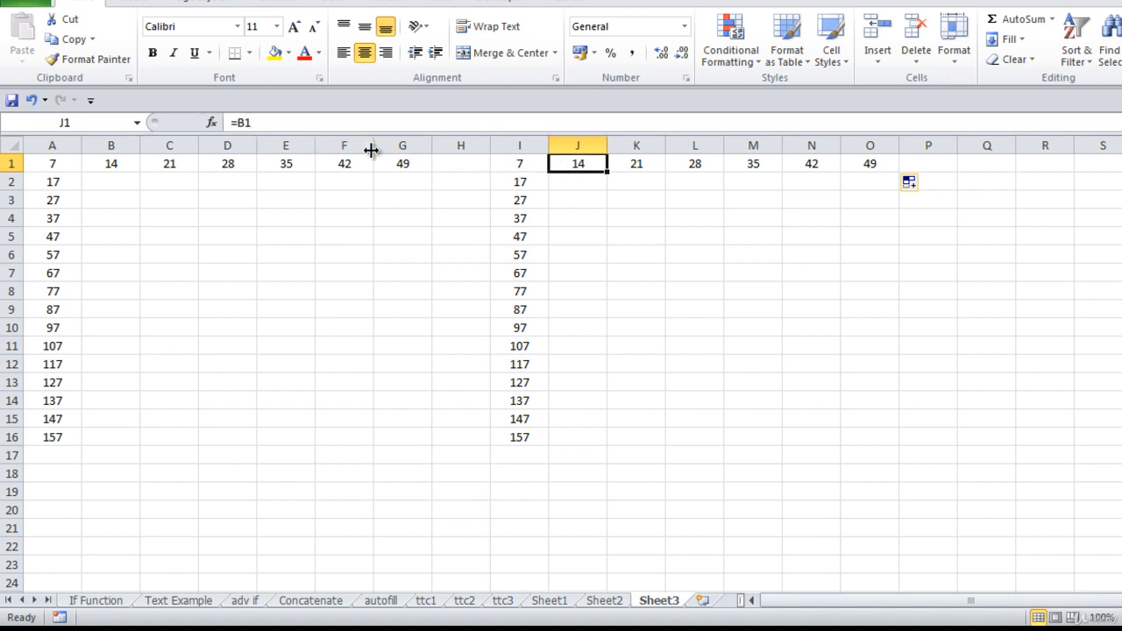
{"action": "left_click", "coordinate": [643, 162]}
{"action": "left_click", "coordinate": [718, 165]}
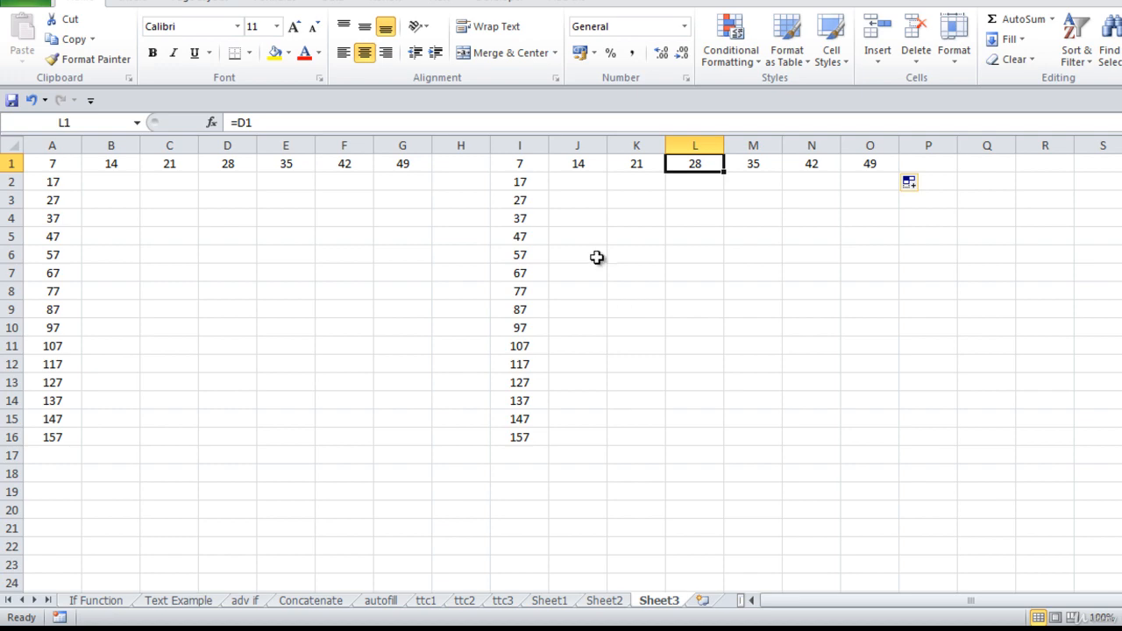
- Change the reference in cell I1's formula to the absolute reference $A$1
{"action": "left_click", "coordinate": [520, 163]}
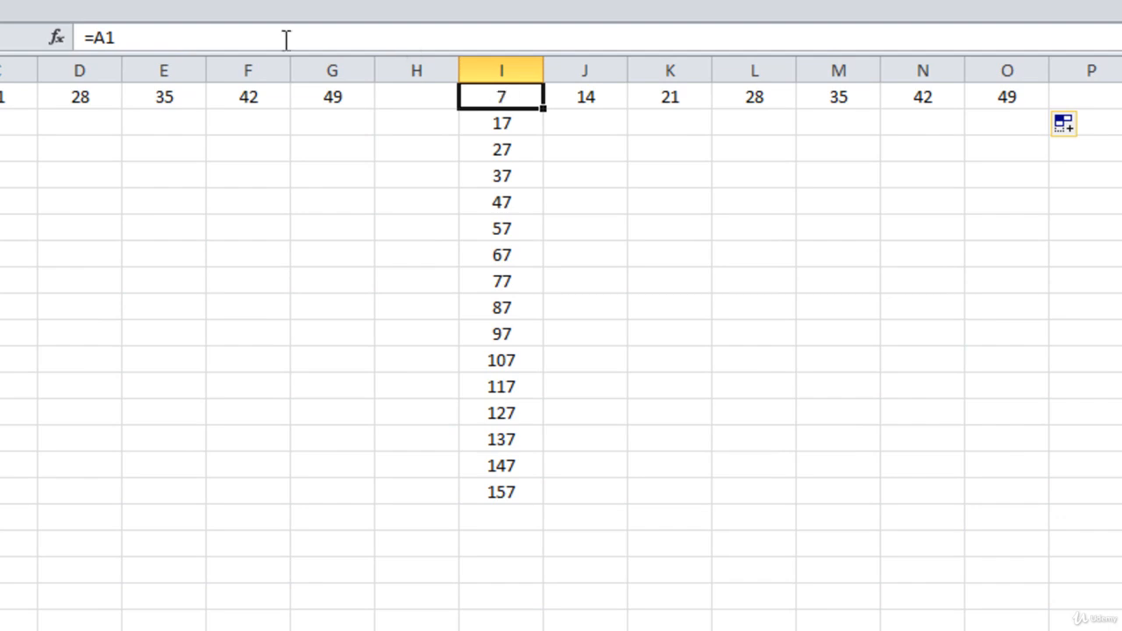
{"action": "left_click", "coordinate": [128, 38]}
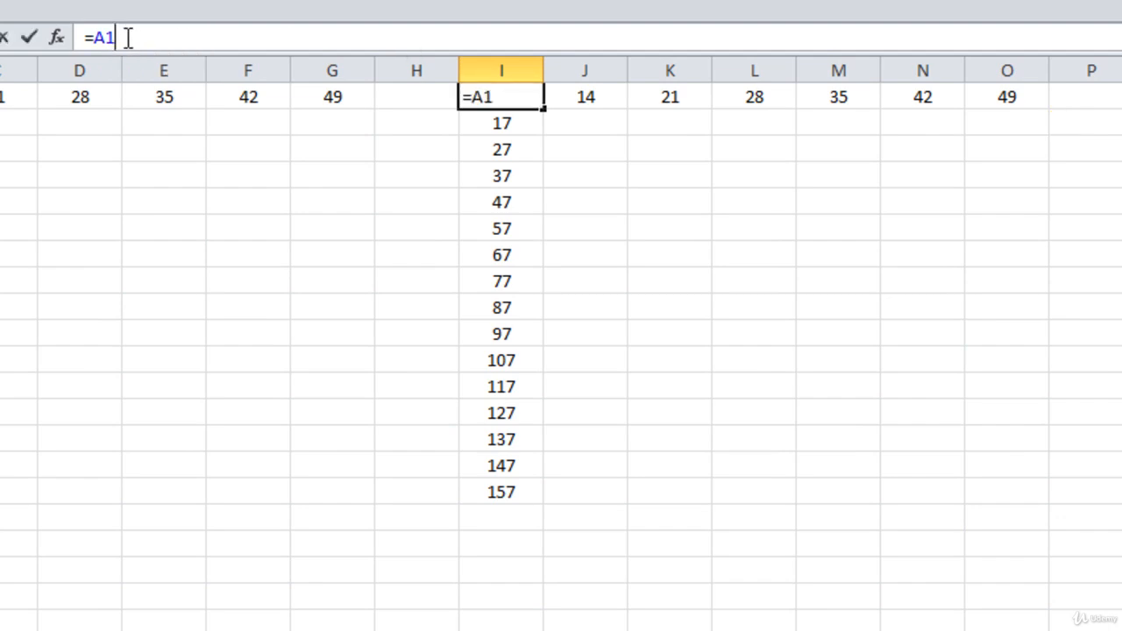
{"action": "left_click_drag", "start_coordinate": [128, 38], "coordinate": [94, 38]}
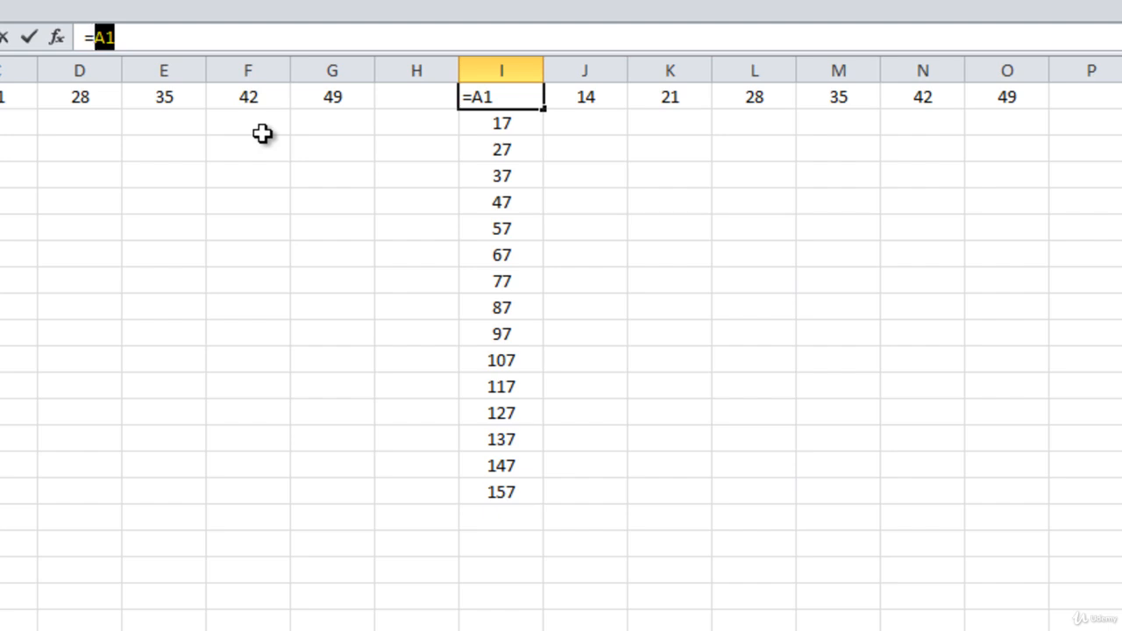
{"action": "key", "text": "F4"}
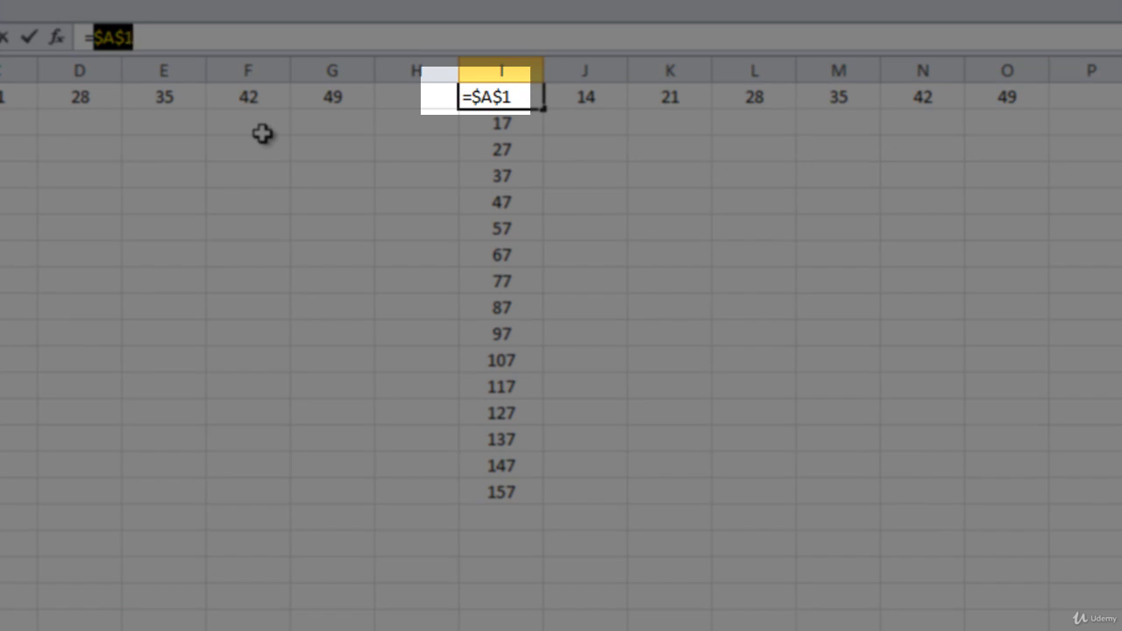
{"action": "key", "text": "Return"}
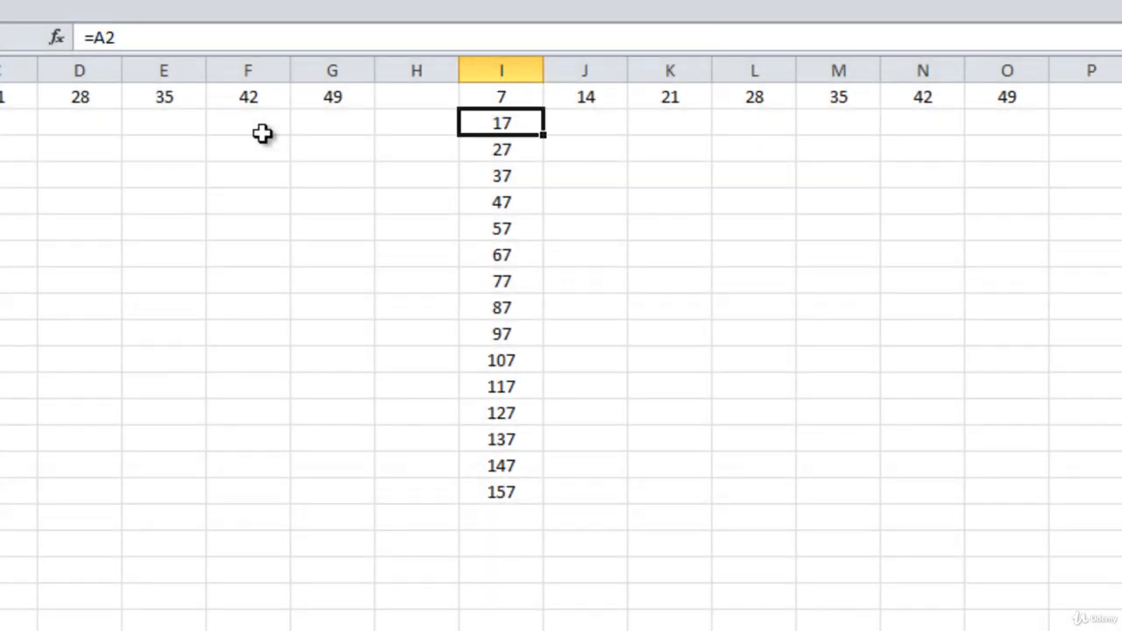
- Fill the absolute formula in I1 down to I16 and inspect the formulas in several of the filled cells
{"action": "left_click", "coordinate": [484, 96]}
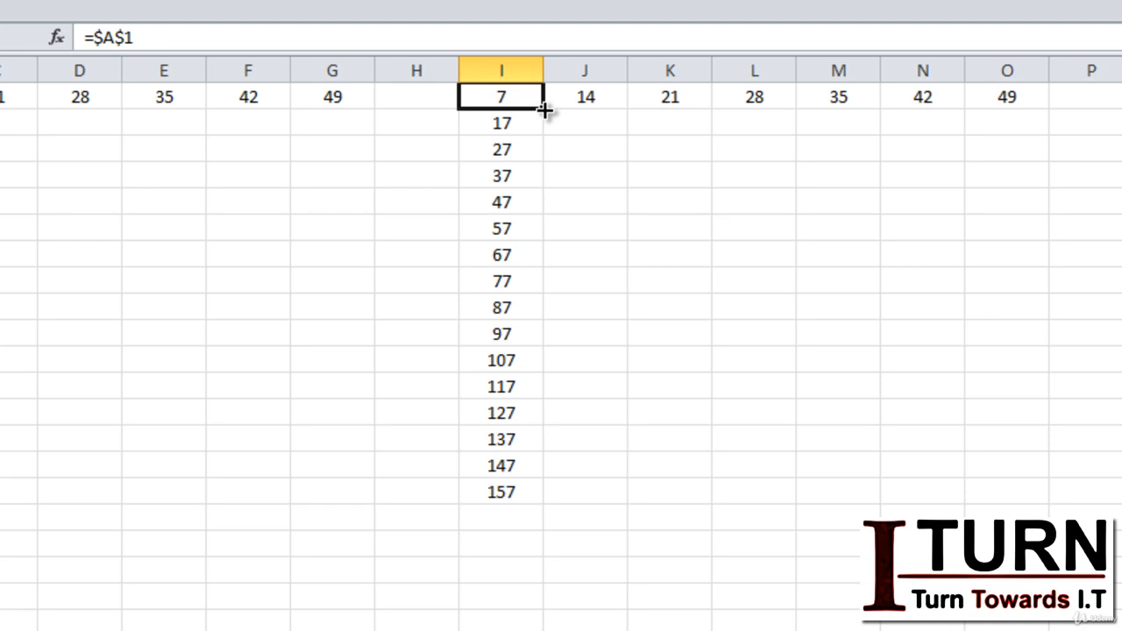
{"action": "left_click_drag", "start_coordinate": [543, 109], "coordinate": [547, 501]}
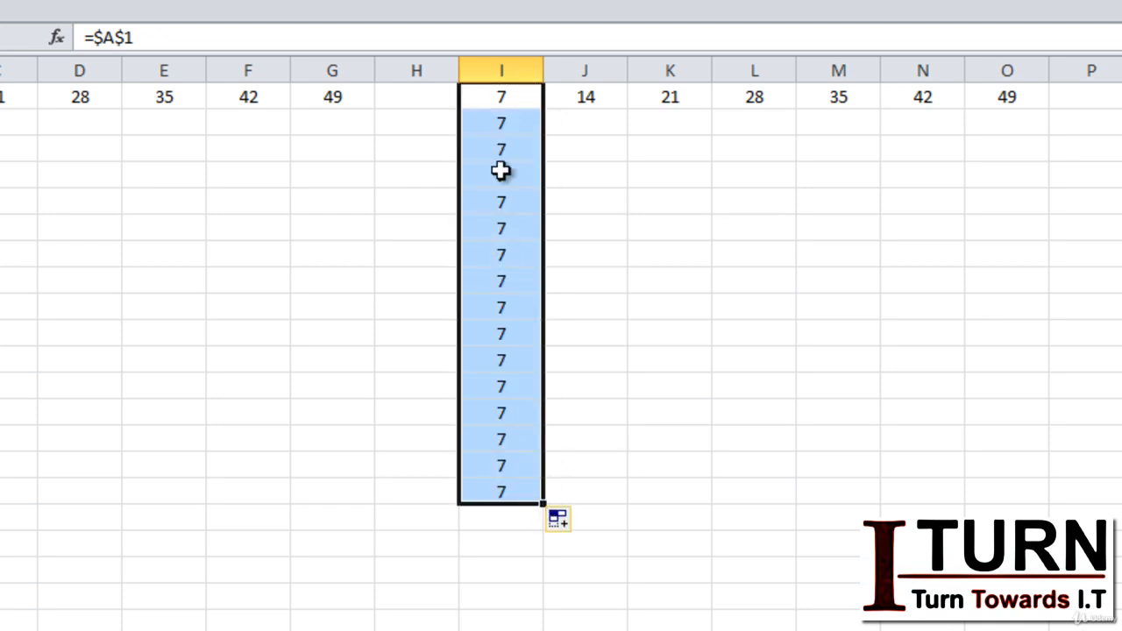
{"action": "left_click", "coordinate": [494, 122]}
{"action": "left_click", "coordinate": [496, 151]}
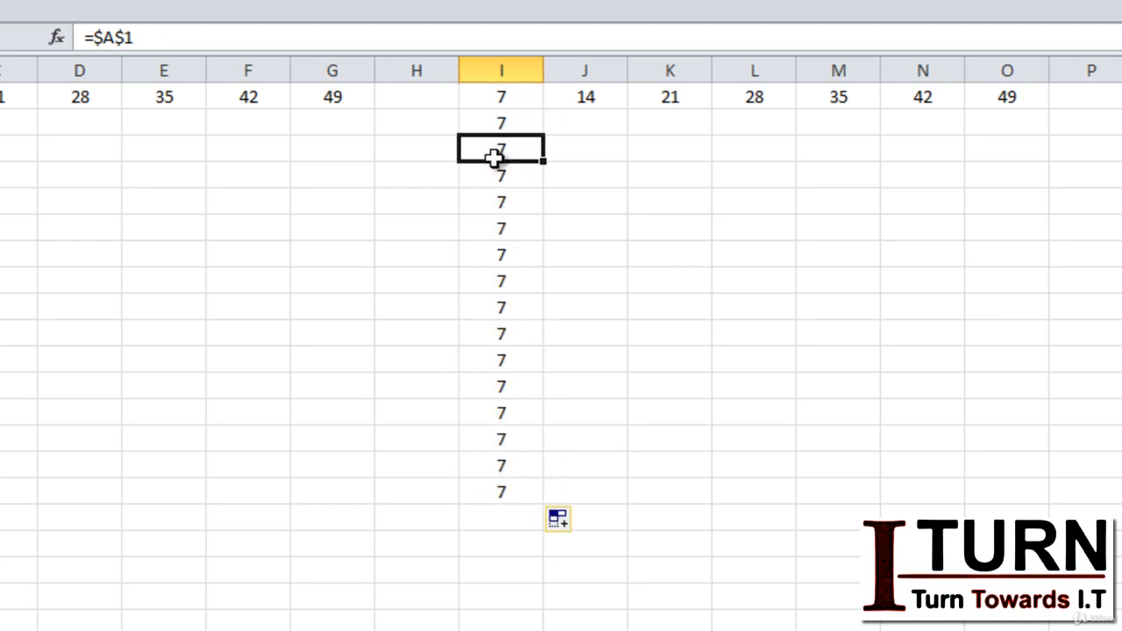
{"action": "left_click", "coordinate": [498, 223]}
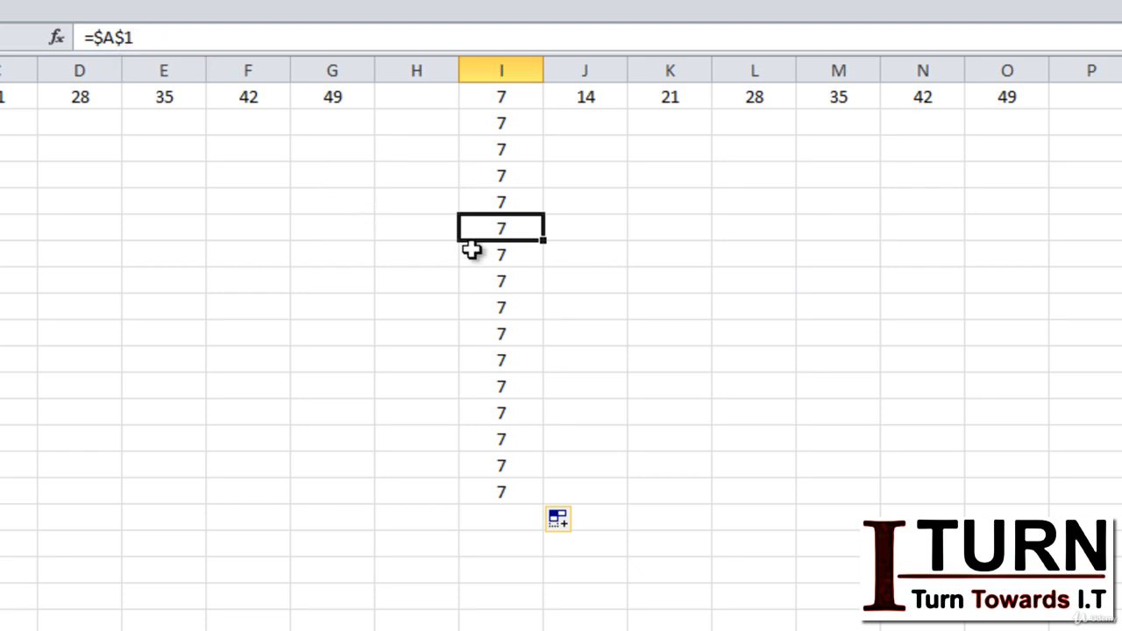
{"action": "left_click", "coordinate": [503, 253]}
{"action": "left_click", "coordinate": [504, 285]}
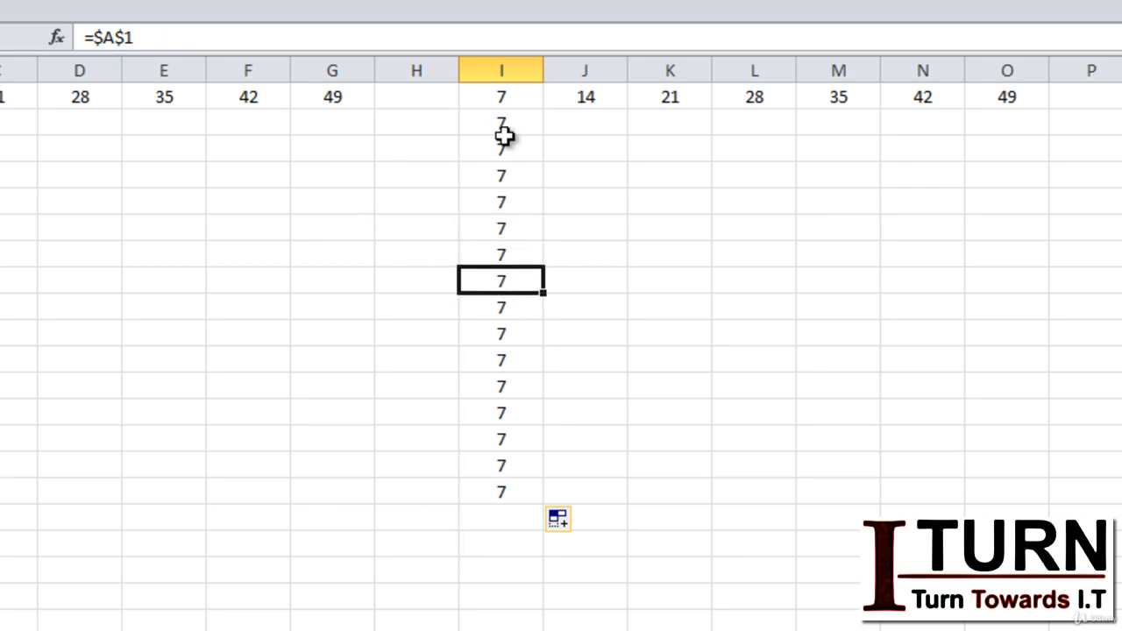
- Fill the absolute formula in I1 across to O1 and inspect the formula in J1
{"action": "left_click", "coordinate": [503, 97]}
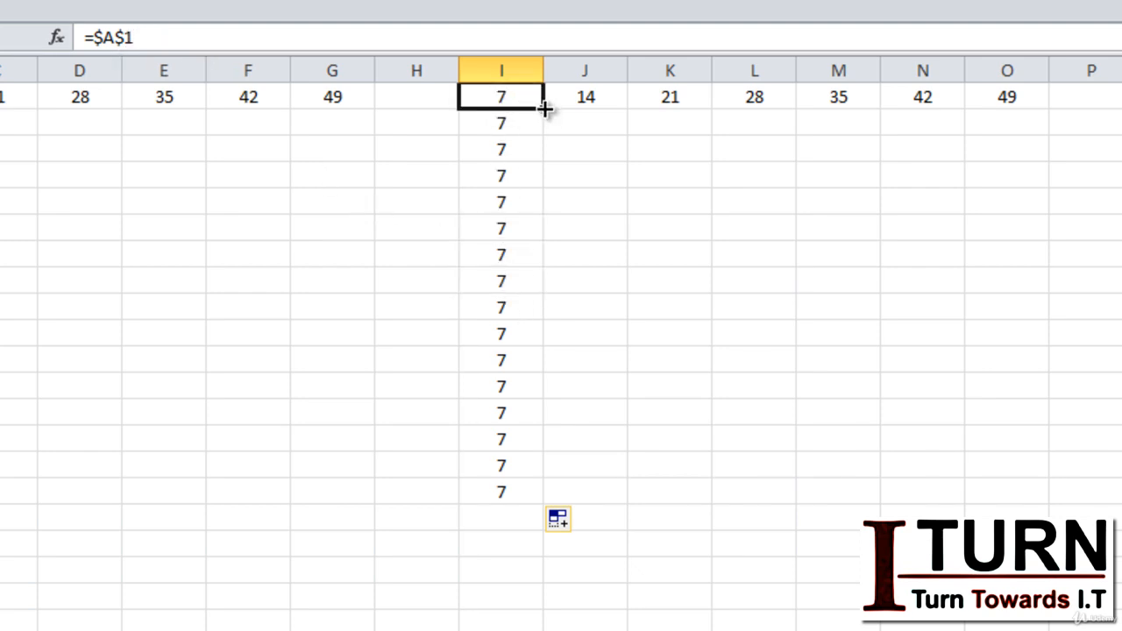
{"action": "left_click_drag", "start_coordinate": [545, 107], "coordinate": [1026, 107]}
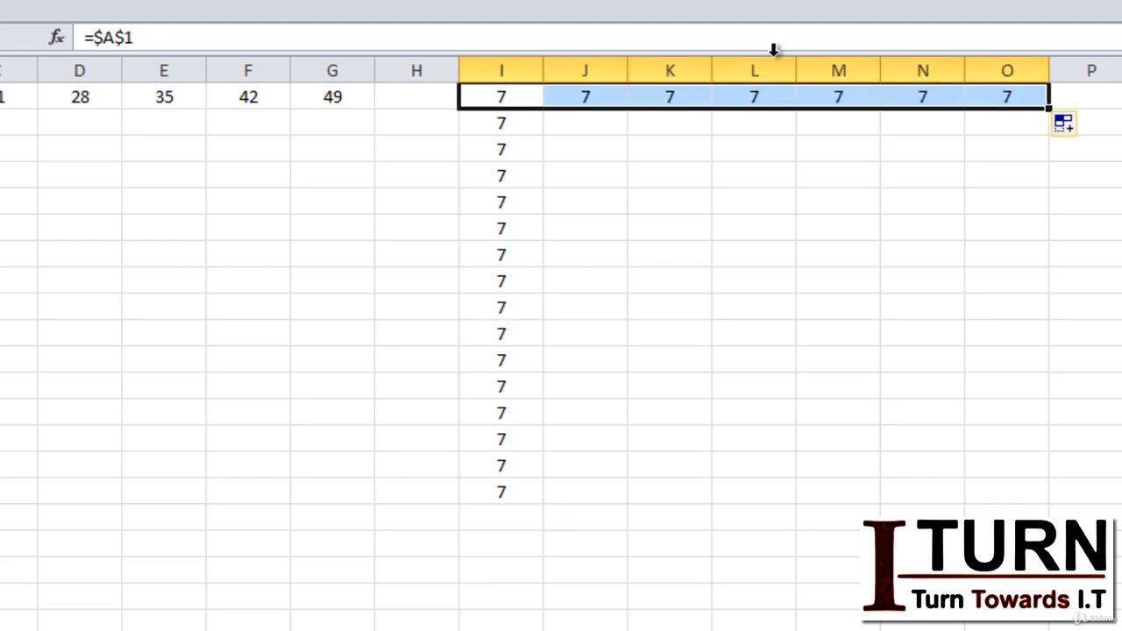
{"action": "left_click", "coordinate": [587, 95]}
- Change the reference in cell I1's formula to the row-locked mixed reference A$1
{"action": "left_click", "coordinate": [494, 98]}
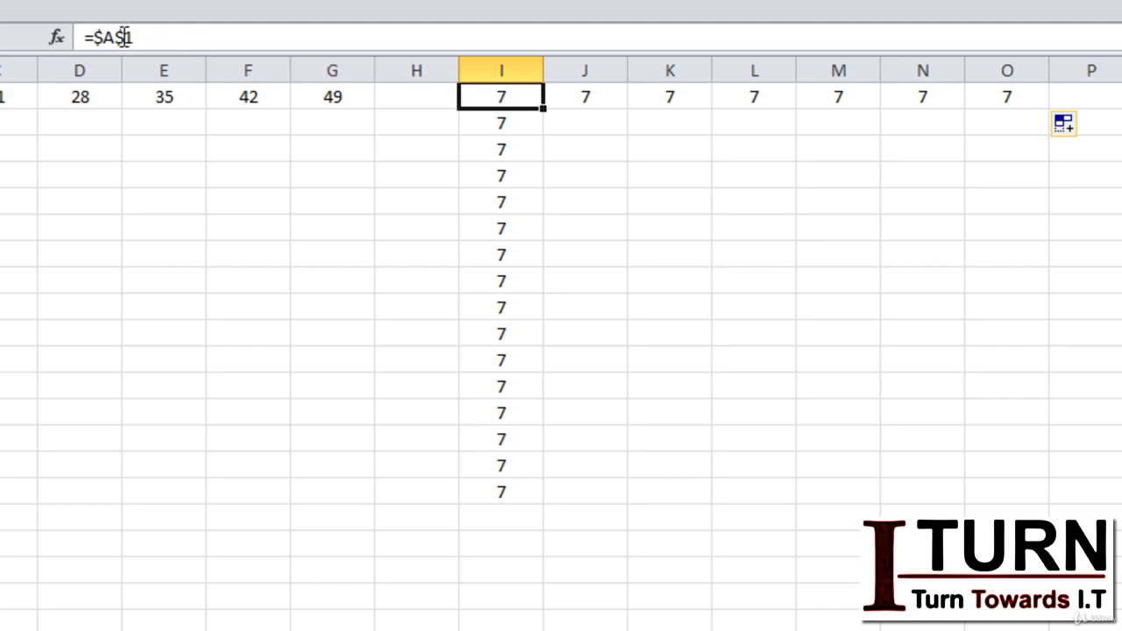
{"action": "left_click_drag", "start_coordinate": [138, 37], "coordinate": [97, 37]}
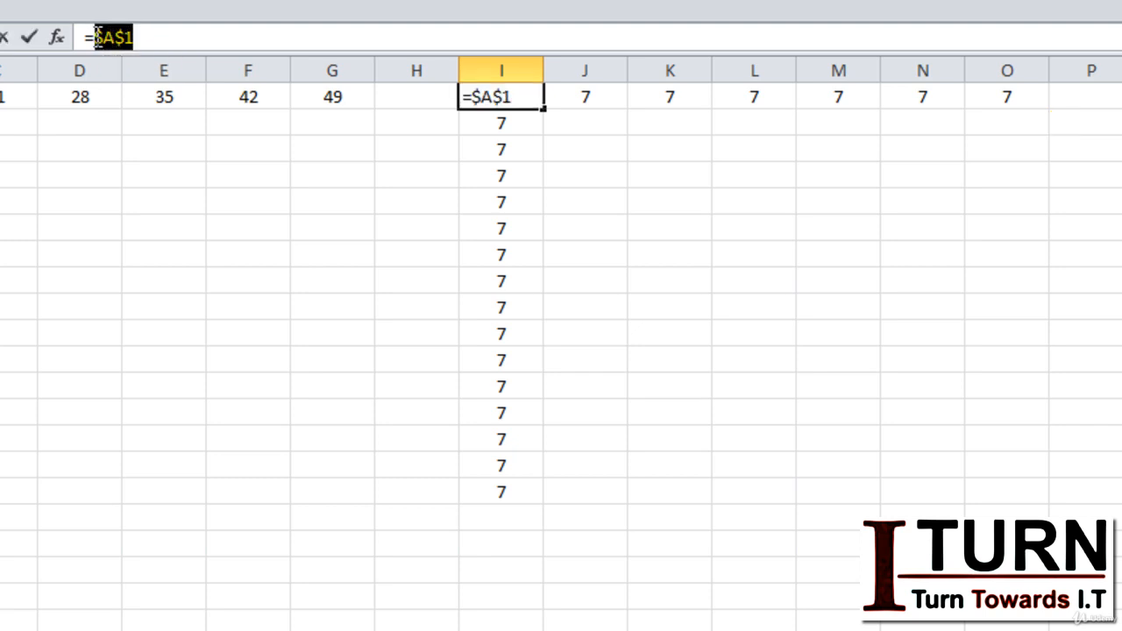
{"action": "key", "text": "F4"}
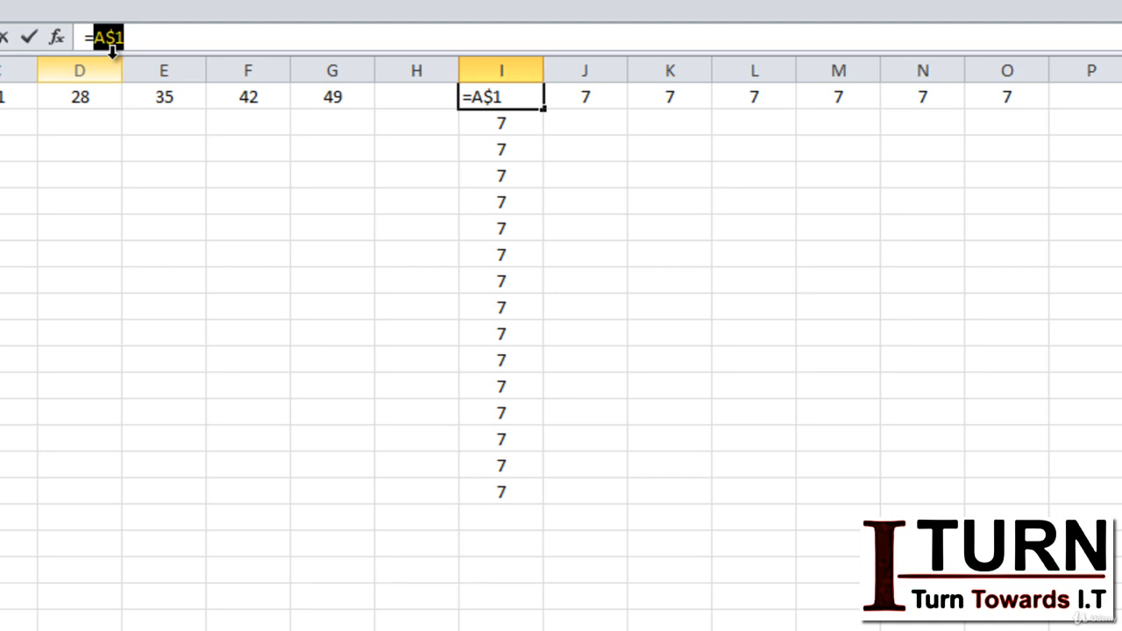
{"action": "key", "text": "Return"}
- Fill the row-locked formula in I1 across to O1 and down to I16, and reselect I1
{"action": "left_click", "coordinate": [492, 94]}
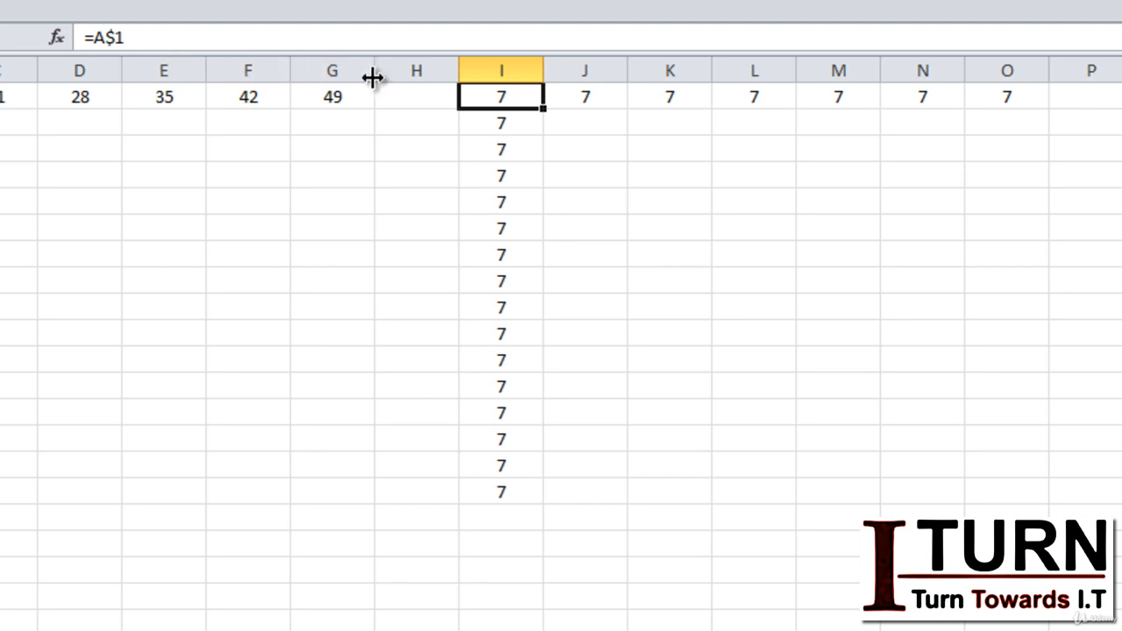
{"action": "left_click_drag", "start_coordinate": [541, 107], "coordinate": [1038, 98]}
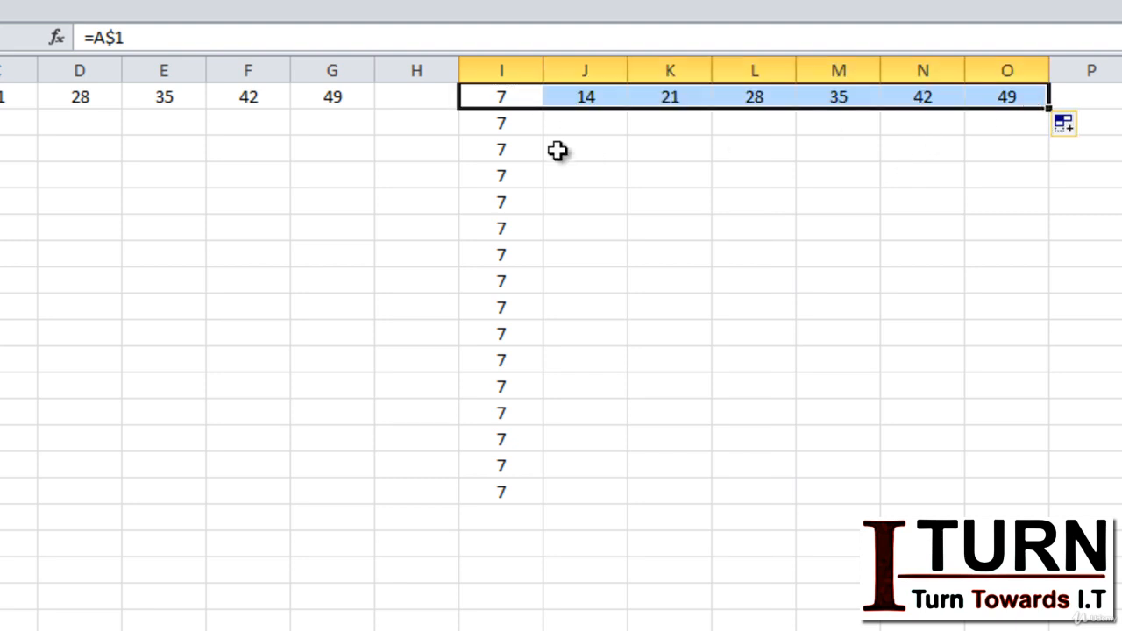
{"action": "left_click", "coordinate": [529, 97]}
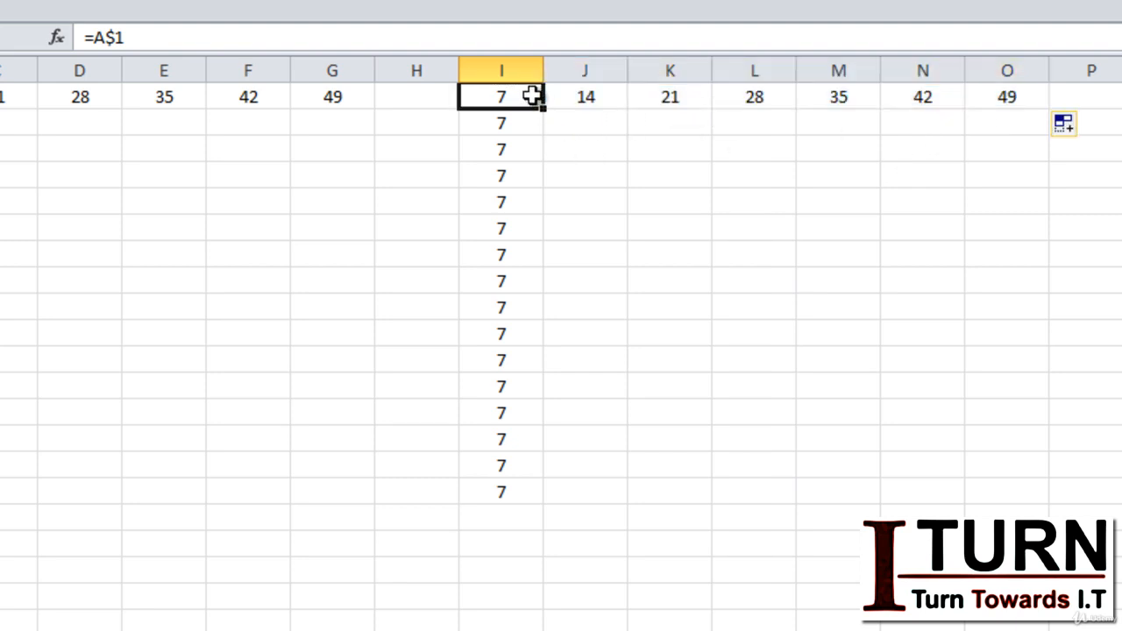
{"action": "left_click_drag", "start_coordinate": [542, 109], "coordinate": [529, 493]}
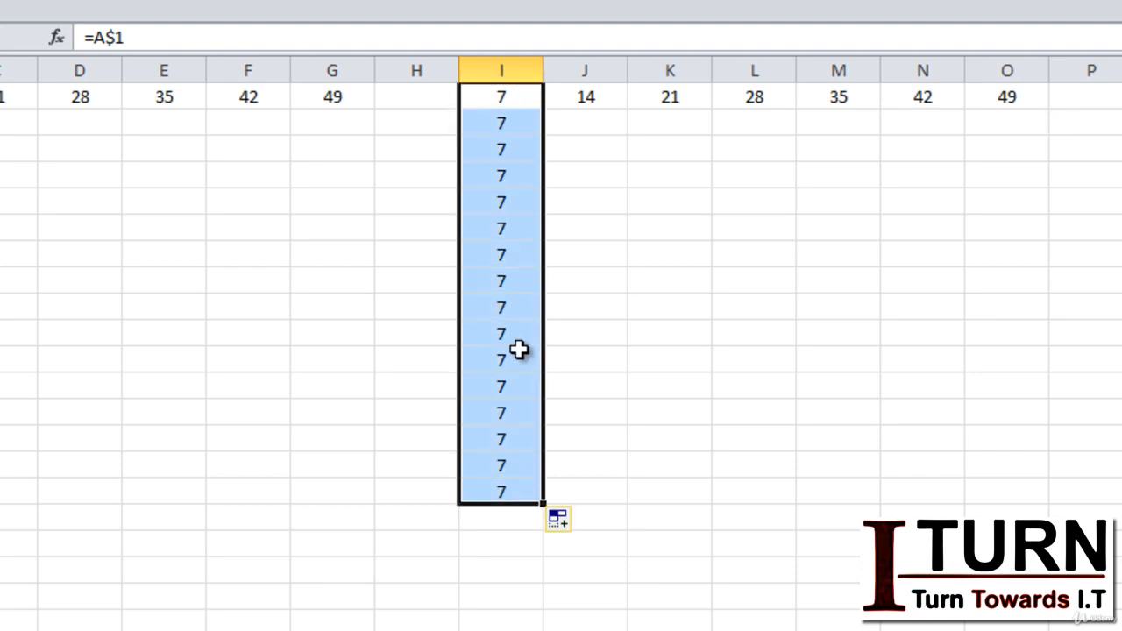
{"action": "left_click", "coordinate": [494, 98]}
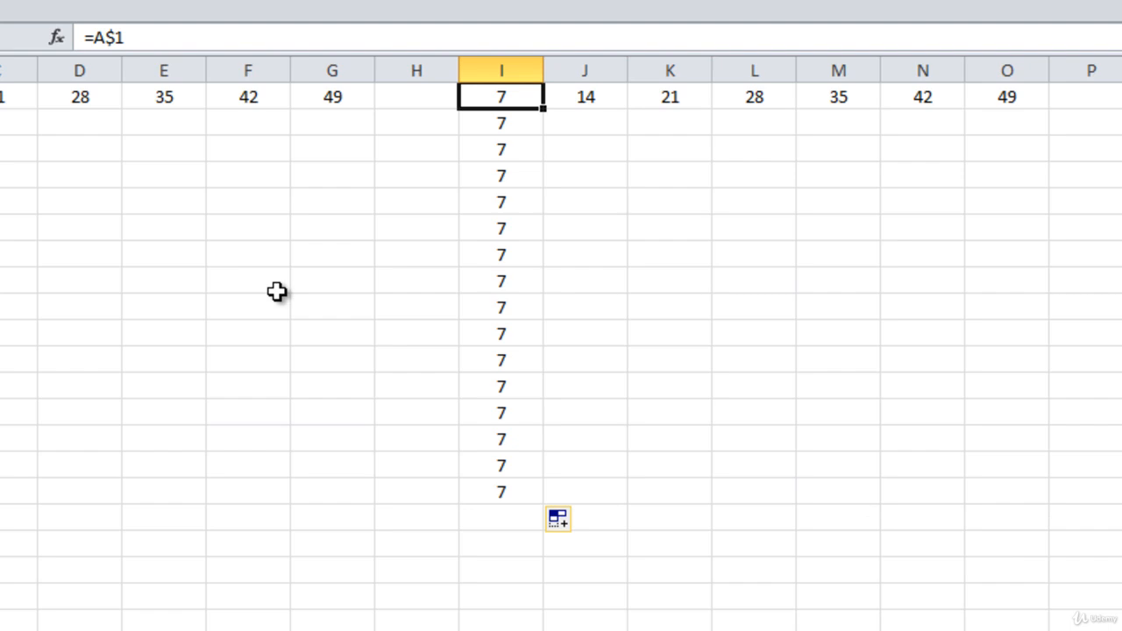
- Change the reference in cell I1's formula to the column-locked mixed reference $A1
{"action": "left_click", "coordinate": [115, 37]}
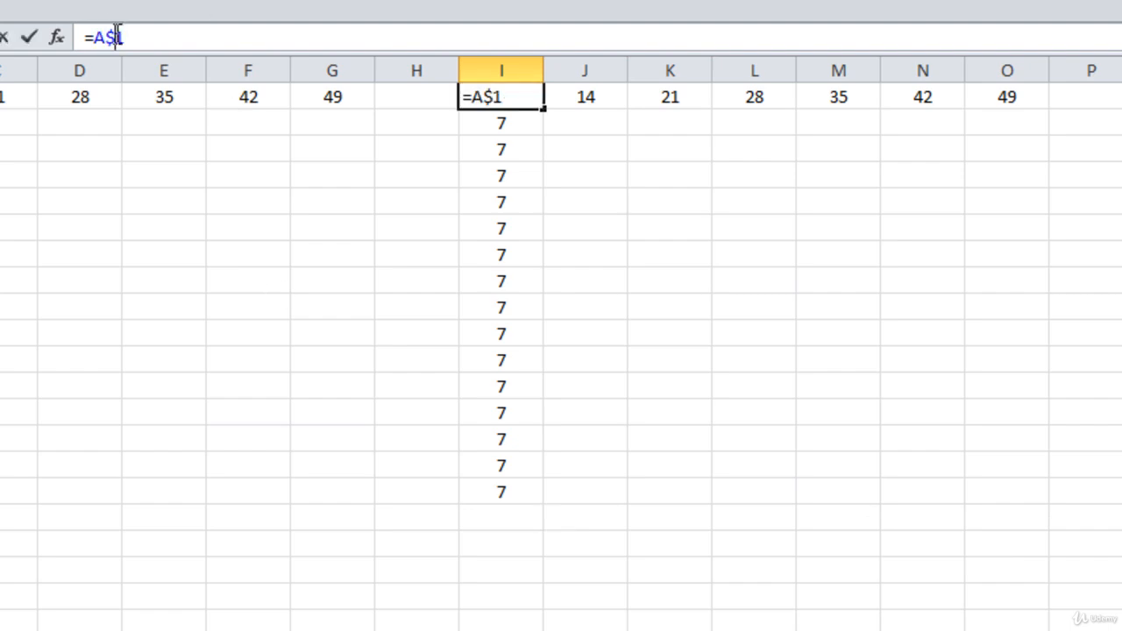
{"action": "left_click_drag", "start_coordinate": [125, 37], "coordinate": [95, 37]}
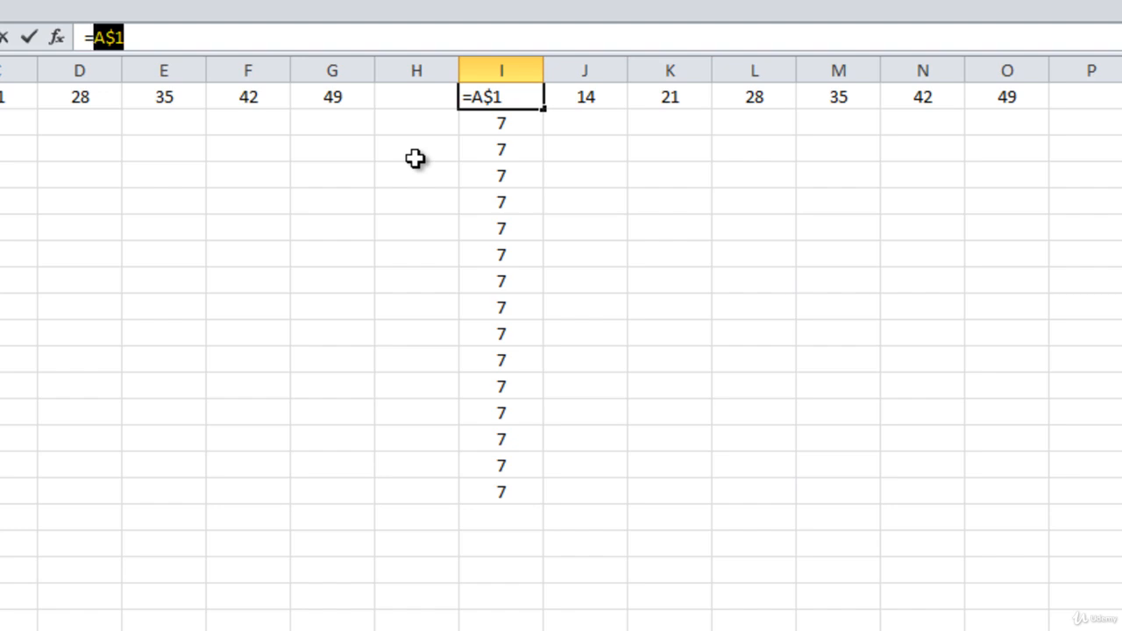
{"action": "key", "text": "F4"}
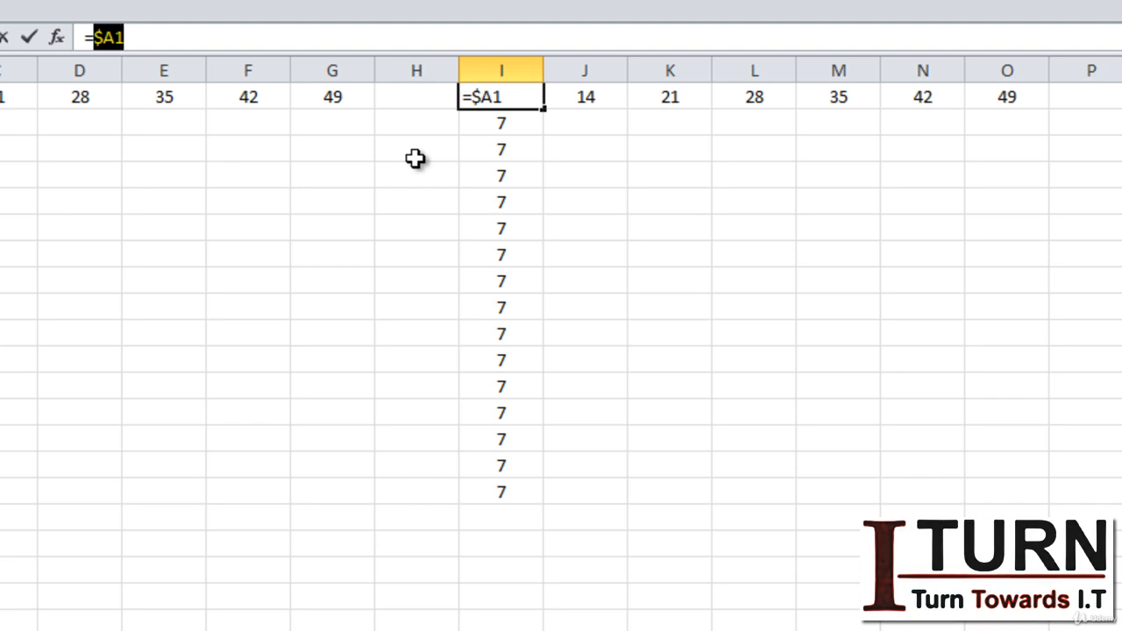
{"action": "key", "text": "Return"}
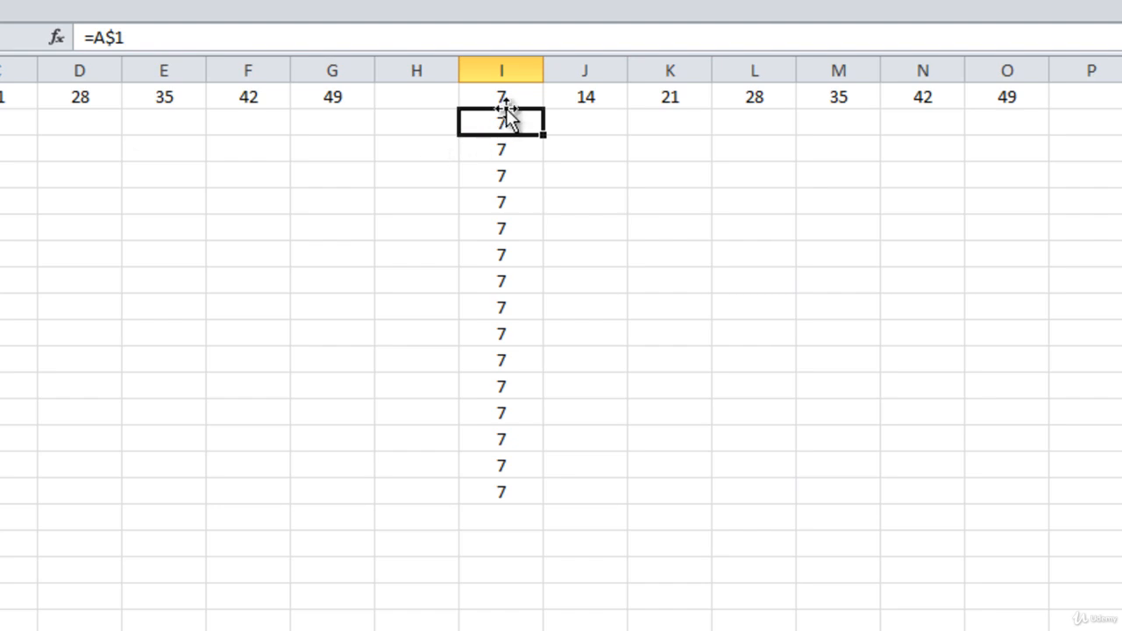
- Fill the column-locked formula in I1 down to I16 and across to O1, and reselect I1
{"action": "left_click", "coordinate": [524, 96]}
{"action": "double_click", "coordinate": [544, 111]}
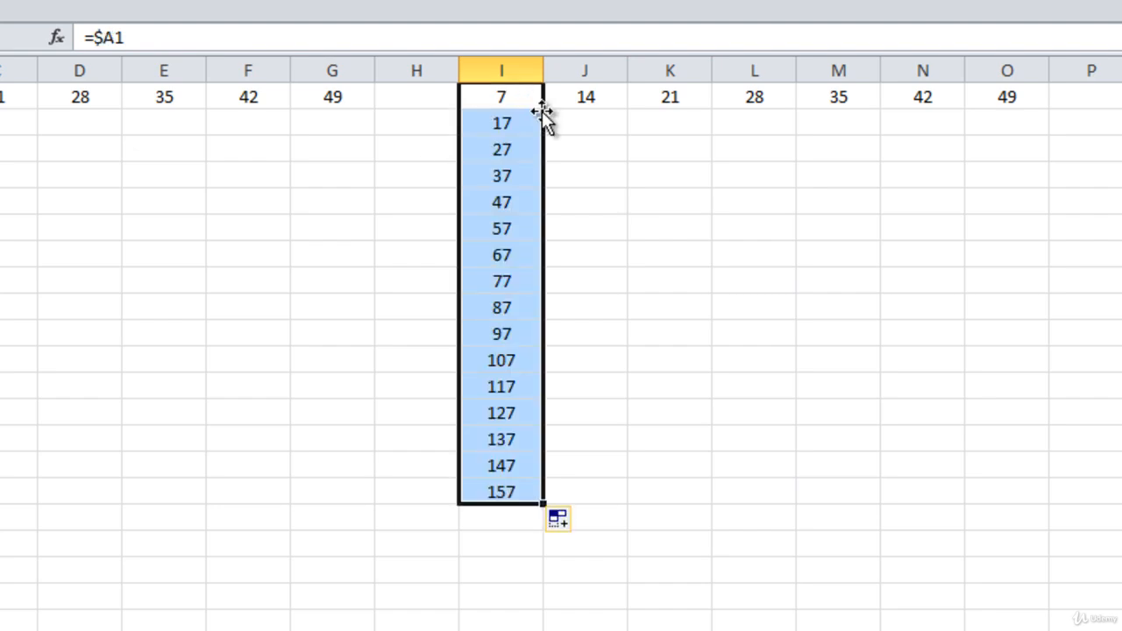
{"action": "left_click", "coordinate": [506, 95]}
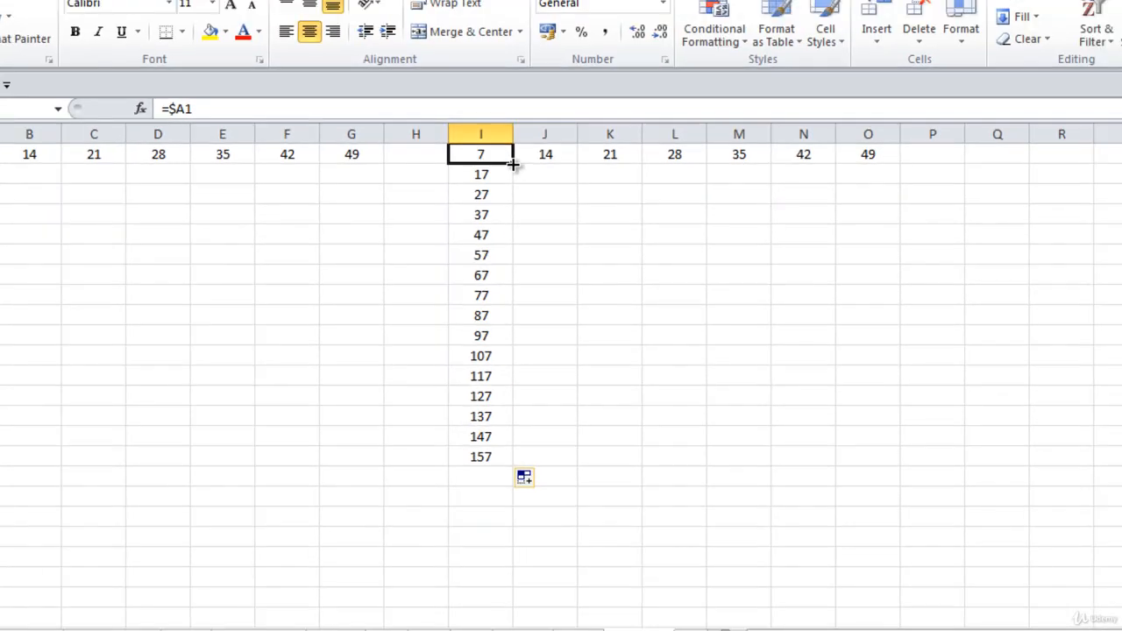
{"action": "left_click_drag", "start_coordinate": [543, 110], "coordinate": [1049, 110]}
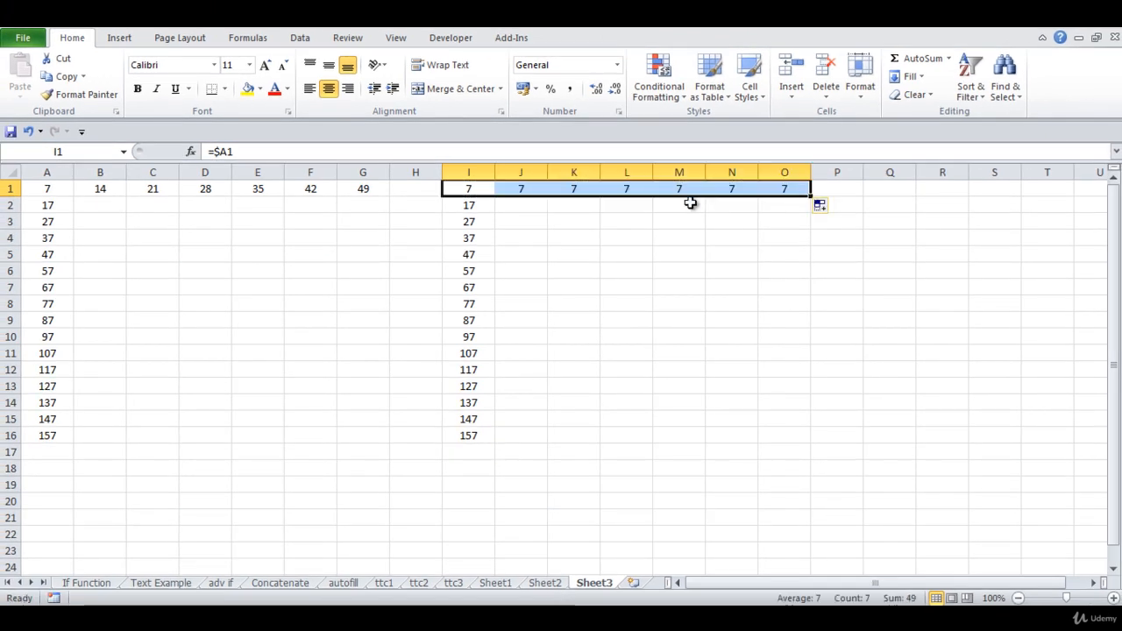
{"action": "left_click", "coordinate": [526, 236]}
{"action": "left_click", "coordinate": [482, 191]}
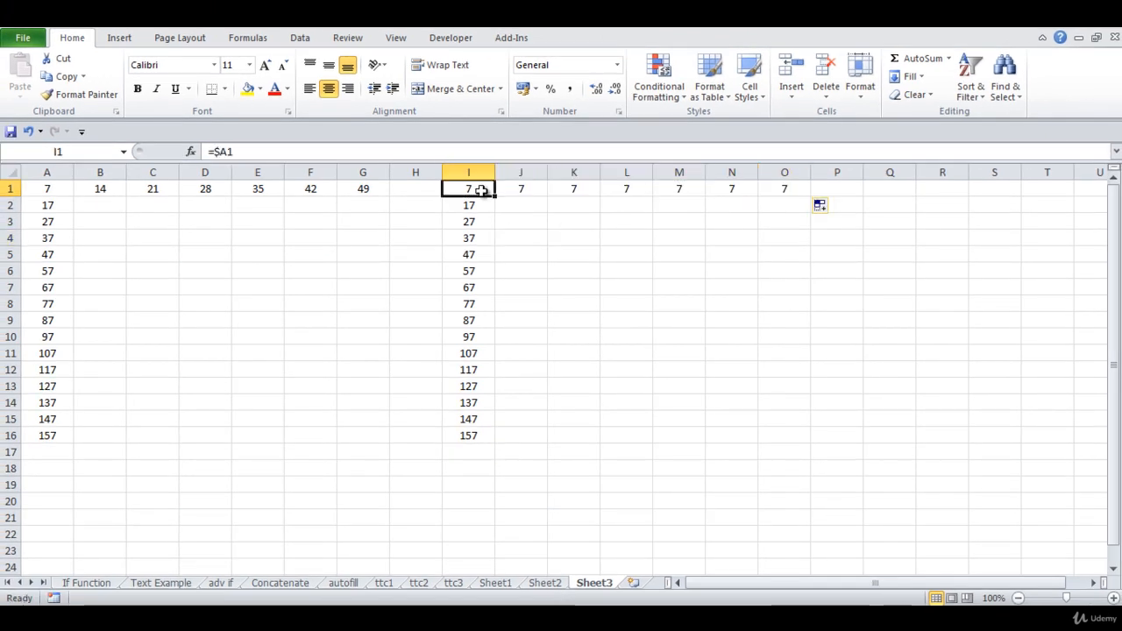